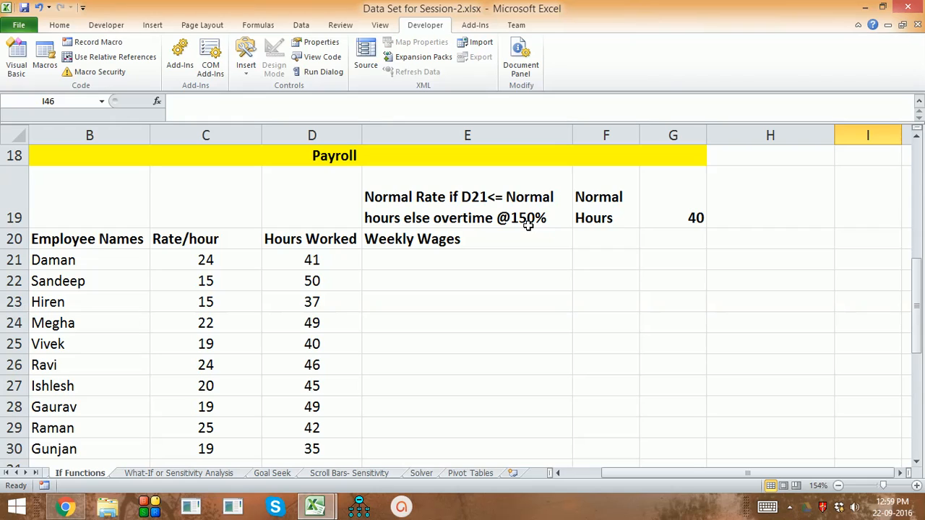
Step: In E21, start an IF formula testing whether D21 is less than or equal to the absolute normal hours $G$19
{"action": "left_click", "coordinate": [519, 261]}
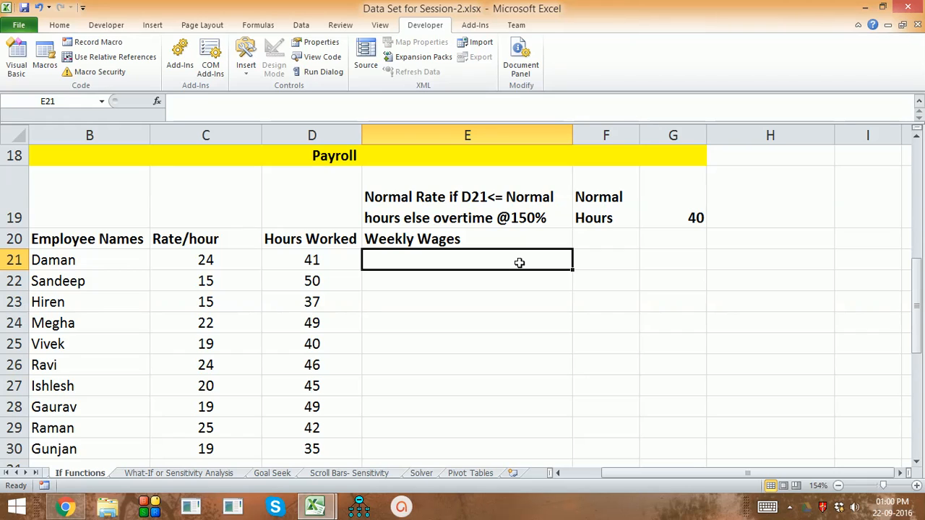
{"action": "type", "text": "="}
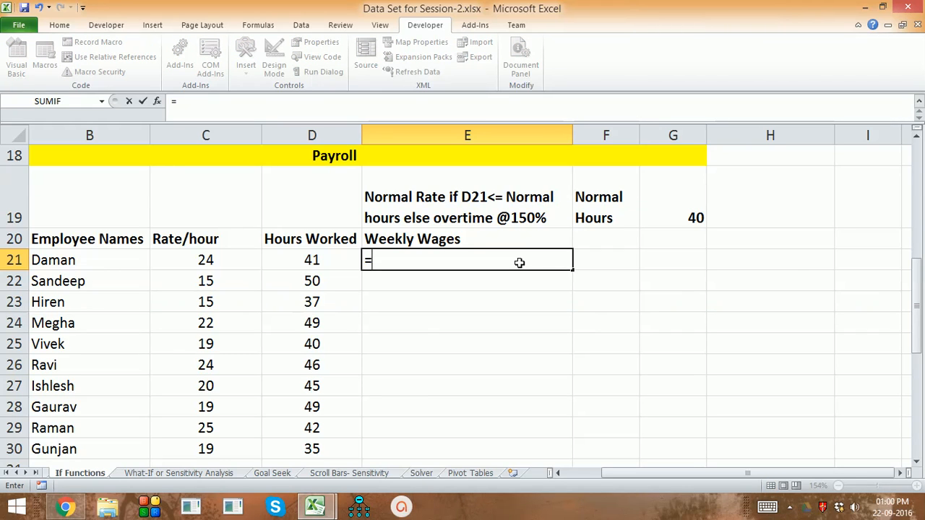
{"action": "type", "text": "if"}
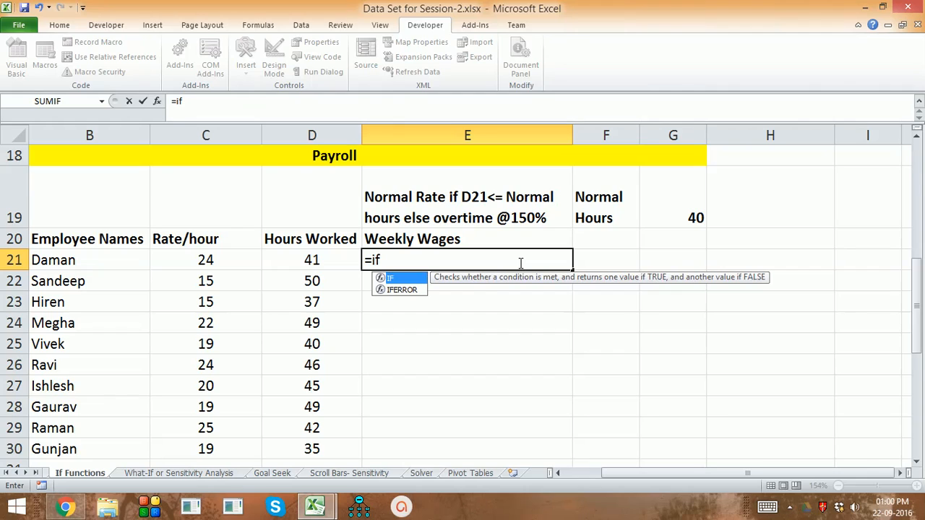
{"action": "key", "text": "Tab"}
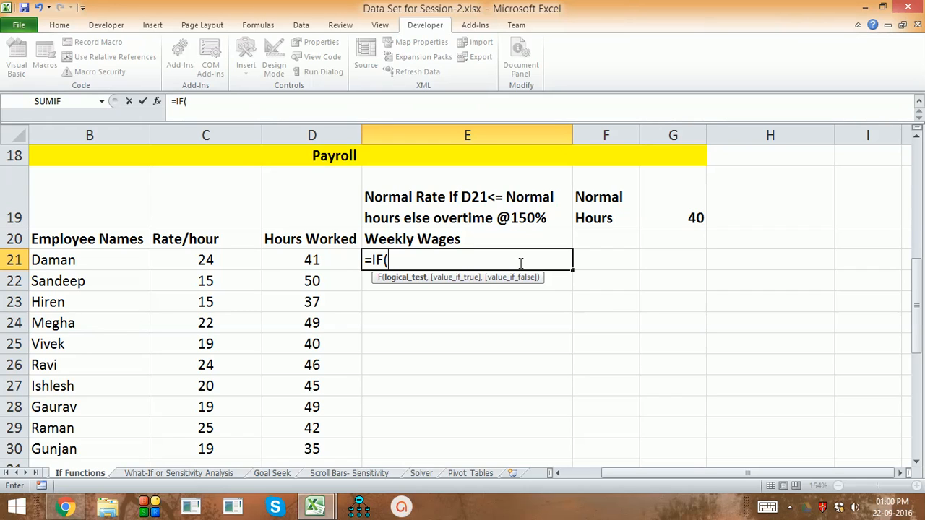
{"action": "key", "text": "Left"}
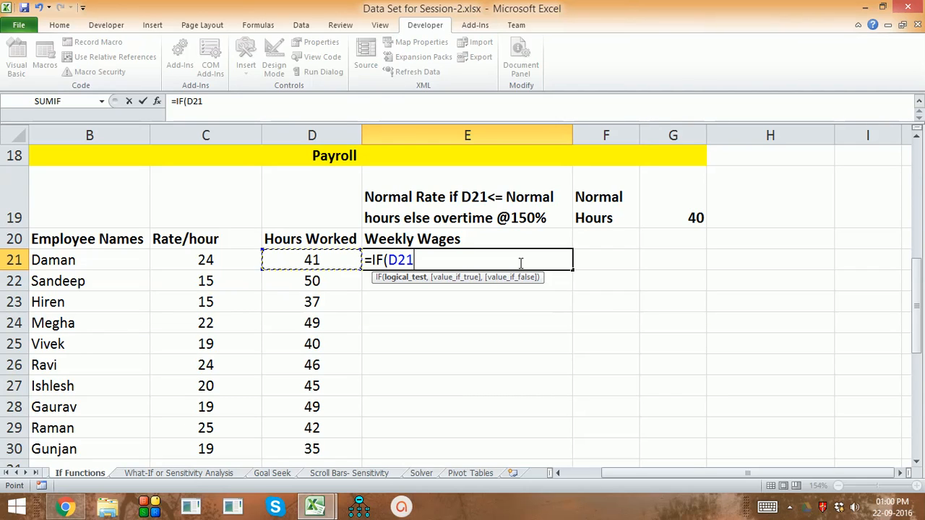
{"action": "type", "text": "<="}
{"action": "left_click", "coordinate": [664, 215]}
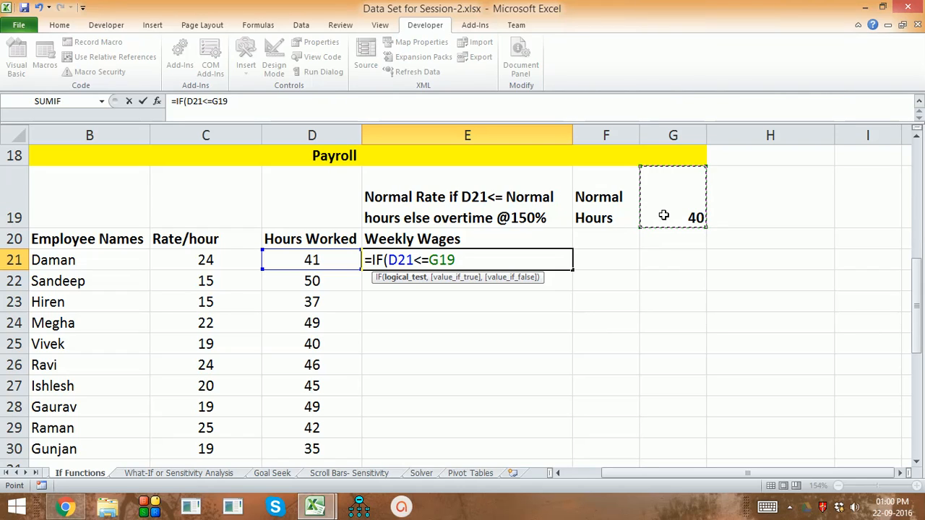
{"action": "key", "text": "F4"}
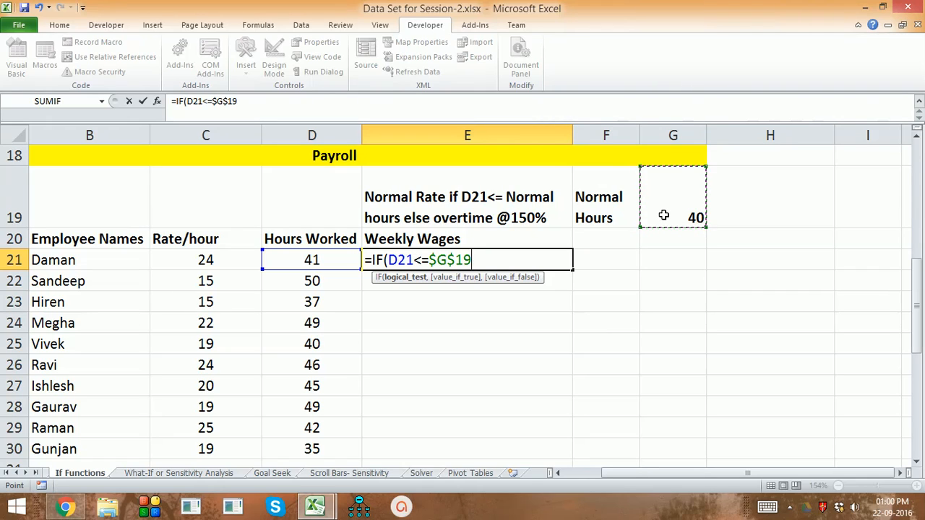
{"action": "type", "text": ","}
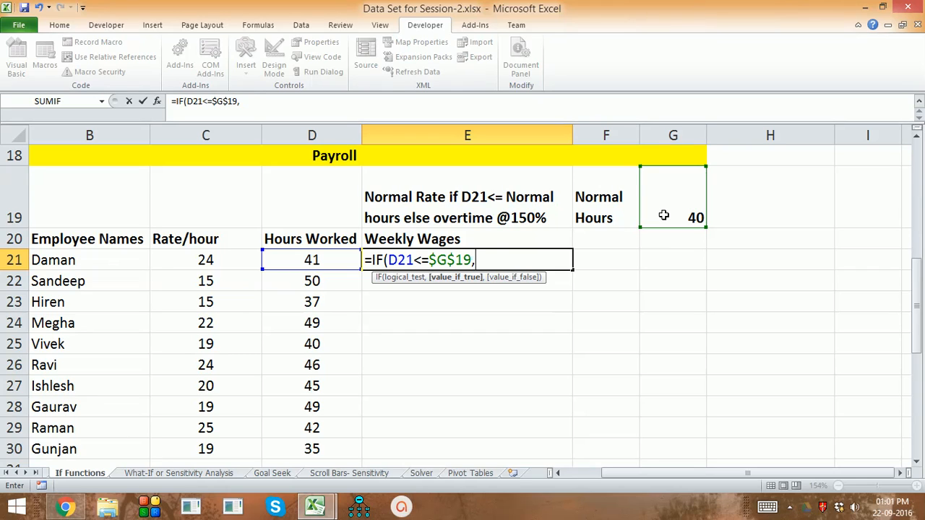
Step: Add C21*D21 as the value returned when hours worked are within normal hours
{"action": "key", "text": "Left"}
{"action": "key", "text": "Left"}
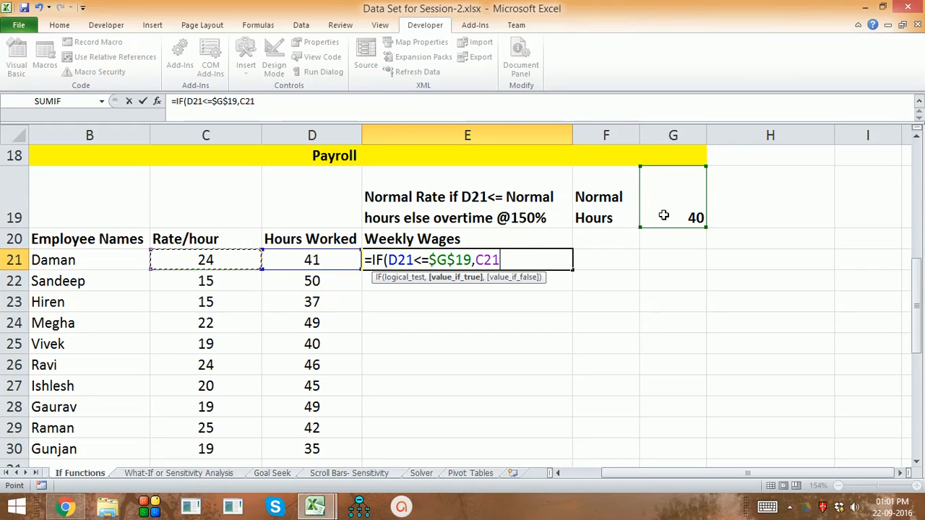
{"action": "type", "text": "*"}
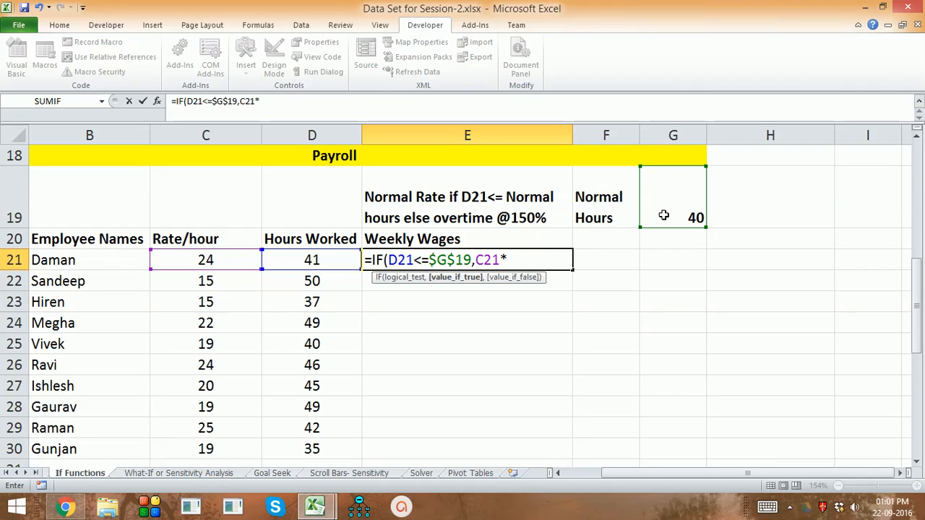
{"action": "key", "text": "Left"}
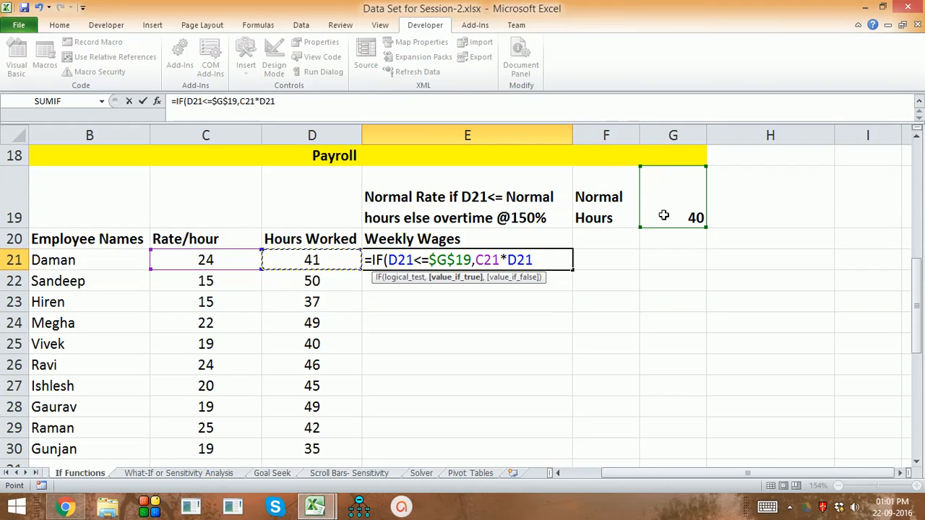
{"action": "type", "text": ","}
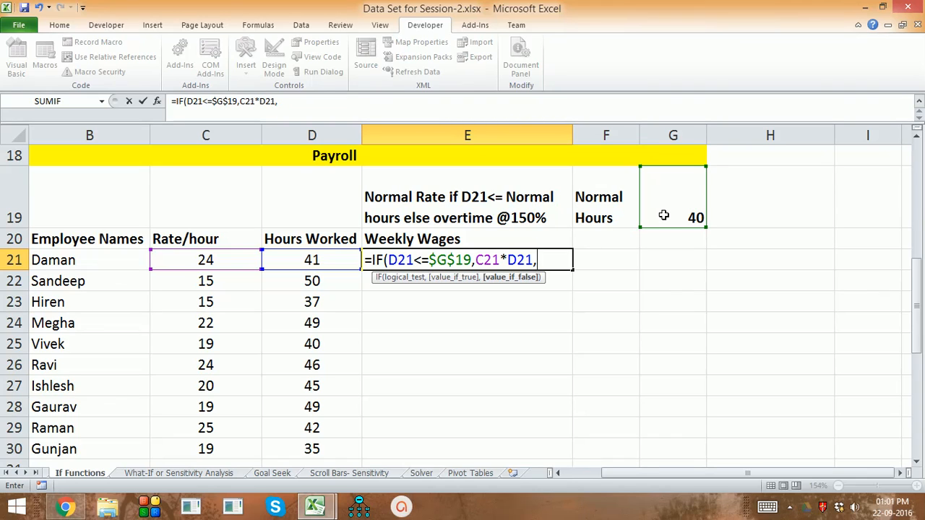
Step: Begin the false value with the normal-hours pay ($G$19*C21 inside an opening parenthesis
{"action": "type", "text": "("}
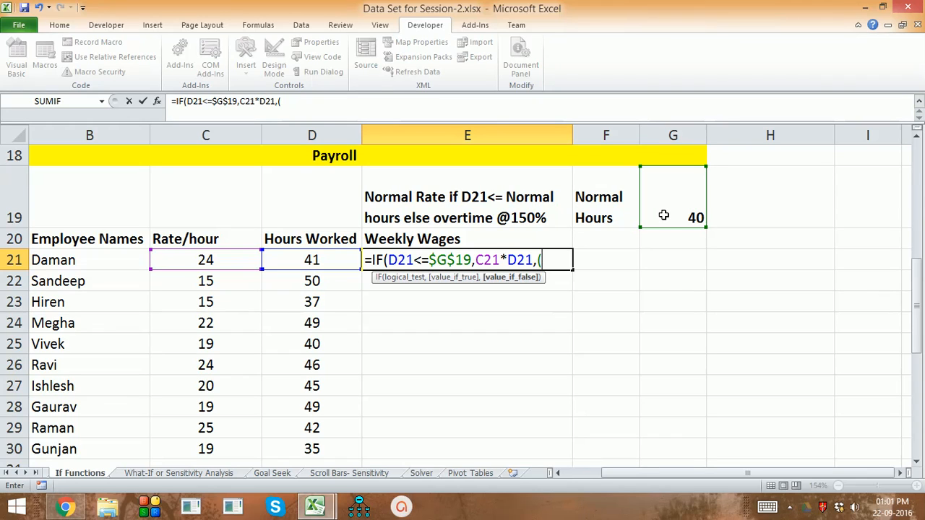
{"action": "key", "text": "Right"}
{"action": "key", "text": "Right"}
{"action": "key", "text": "Up"}
{"action": "key", "text": "Up"}
{"action": "type", "text": "*"}
{"action": "key", "text": "F4"}
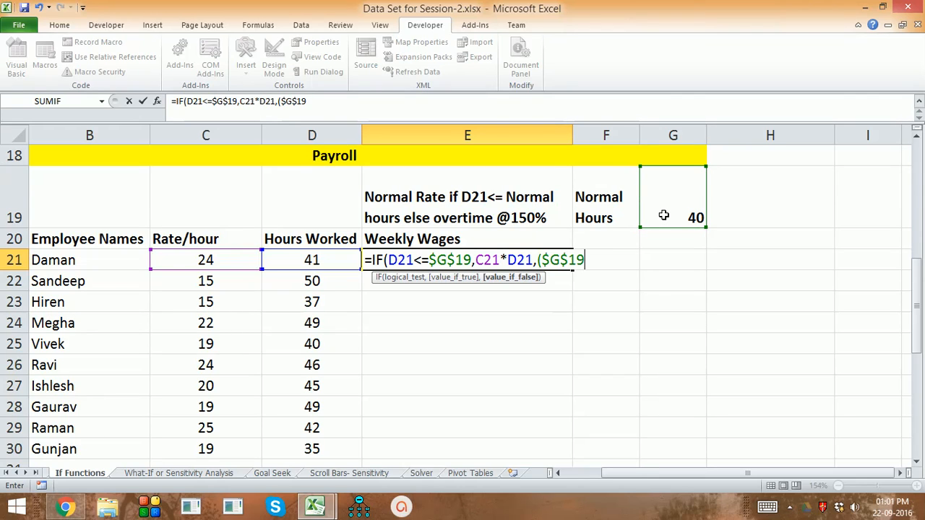
{"action": "type", "text": "*"}
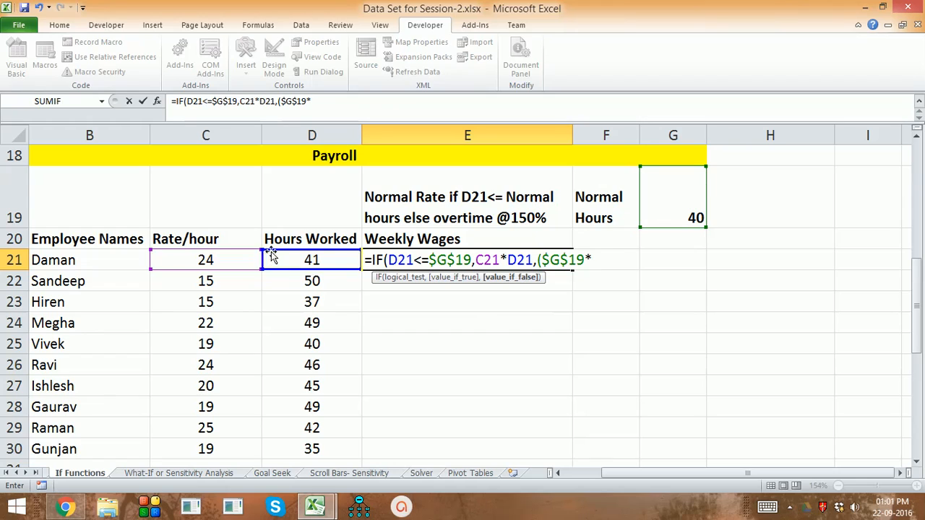
{"action": "left_click", "coordinate": [236, 256]}
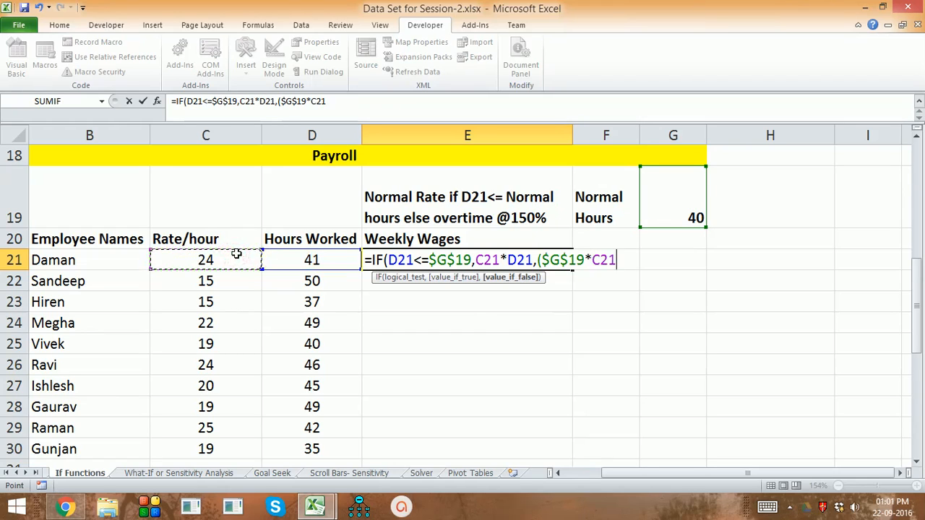
Step: Add the overtime pay +(D21-G19)*1.5*C21 and close the false value's parenthesis
{"action": "type", "text": "+("}
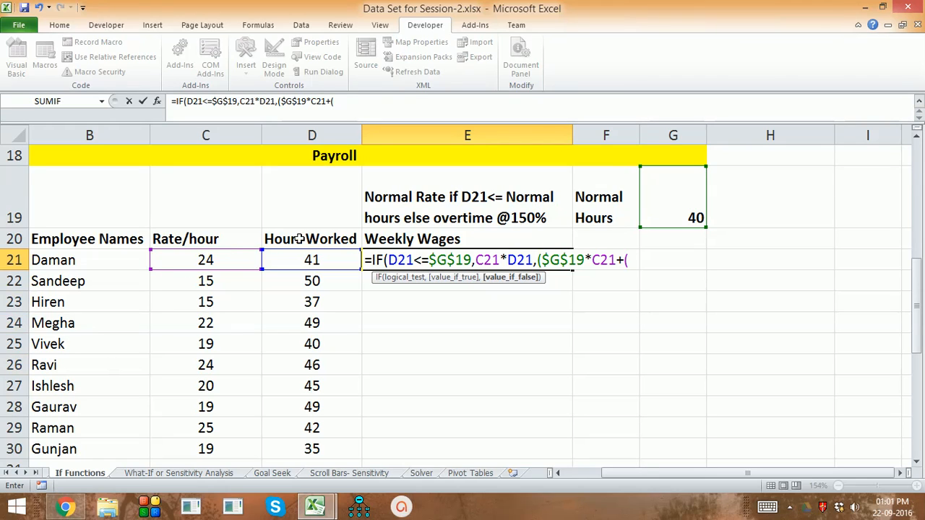
{"action": "left_click", "coordinate": [295, 260]}
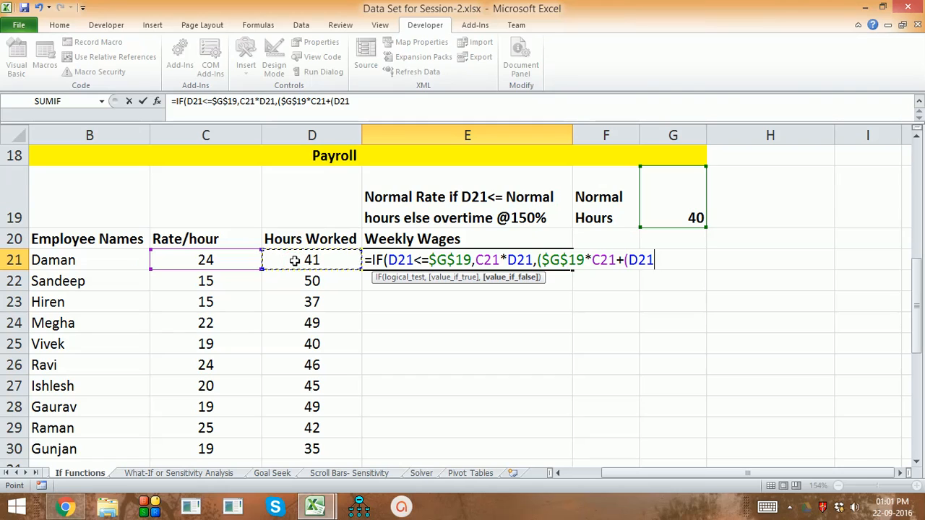
{"action": "type", "text": "-"}
{"action": "left_click", "coordinate": [675, 195]}
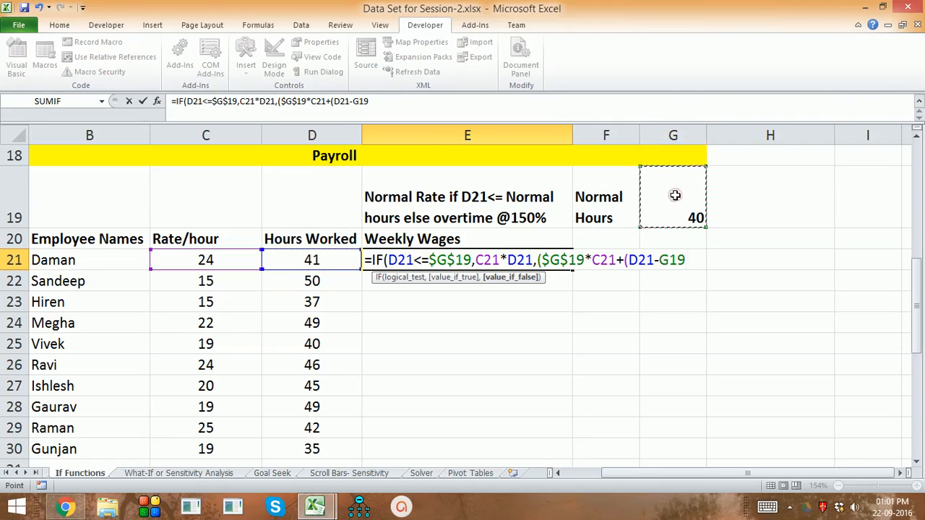
{"action": "type", "text": ")*"}
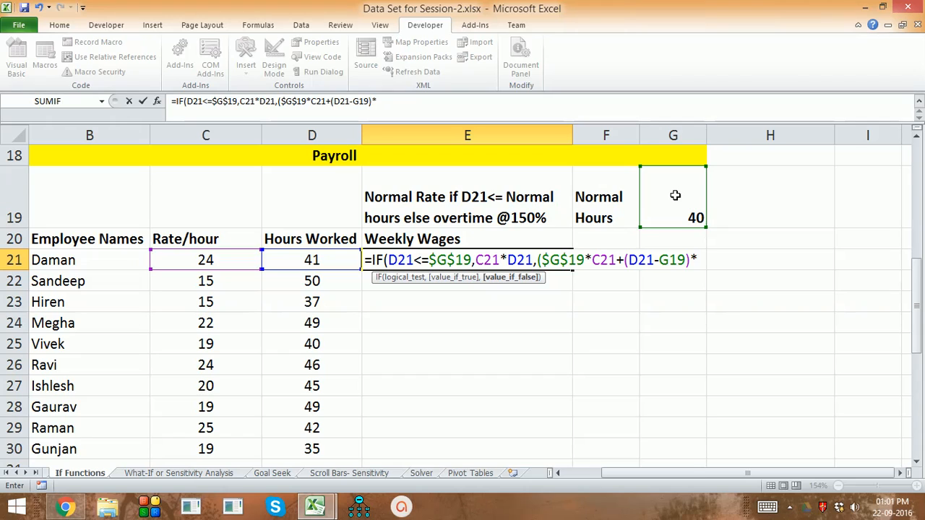
{"action": "type", "text": "1.5"}
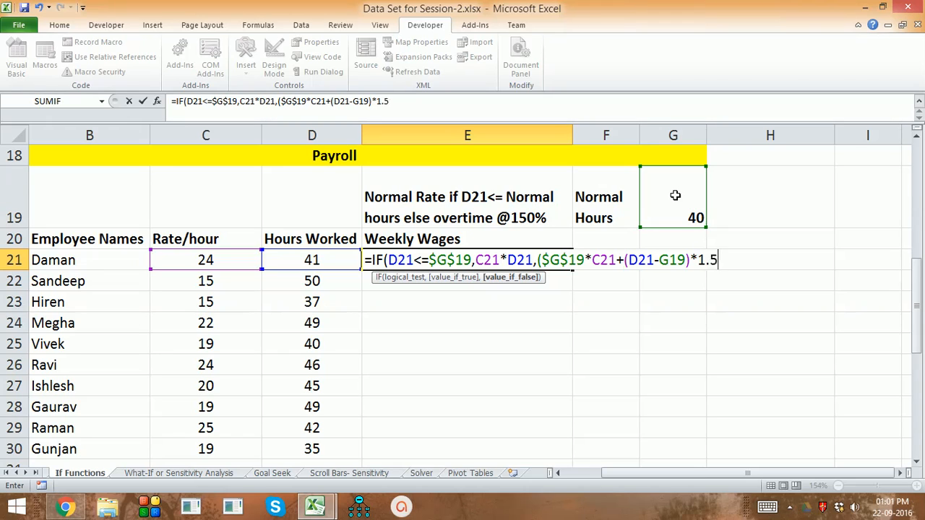
{"action": "type", "text": "*"}
{"action": "left_click", "coordinate": [237, 262]}
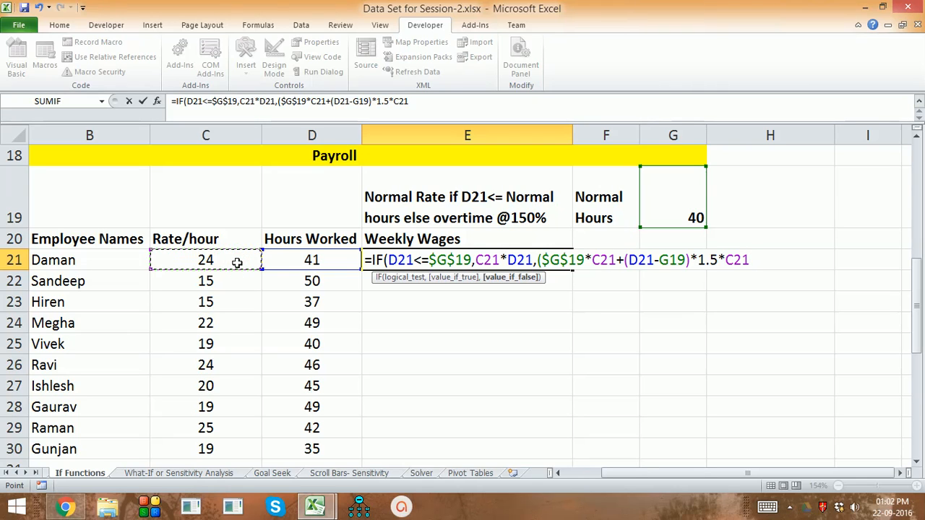
{"action": "type", "text": ")"}
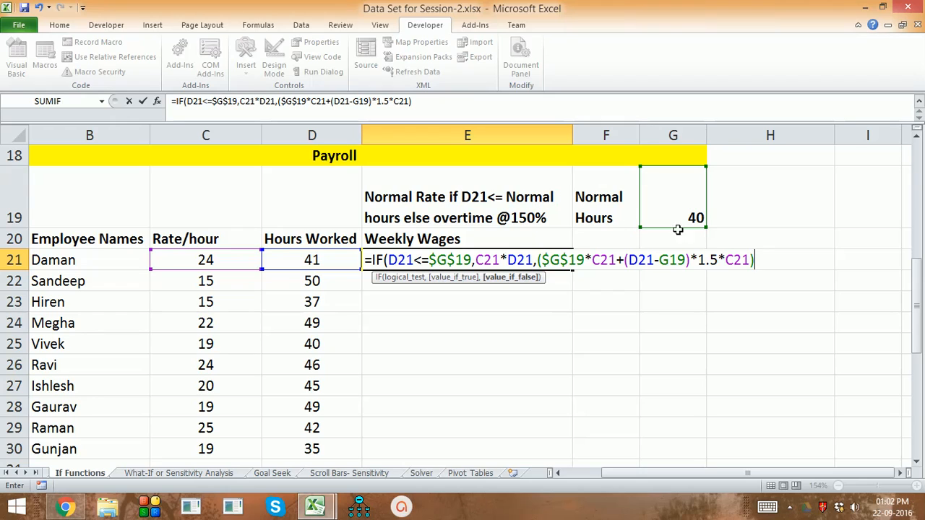
Step: Make the overtime term's G19 reference absolute as $G$19 and enter the formula
{"action": "left_click", "coordinate": [685, 260]}
{"action": "key", "text": "F4"}
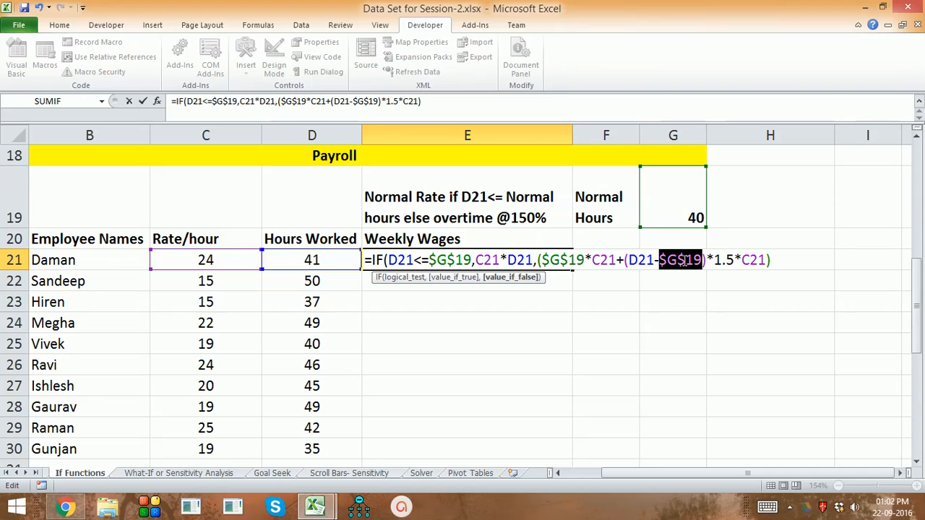
{"action": "key", "text": "Return"}
{"action": "key", "text": "Return"}
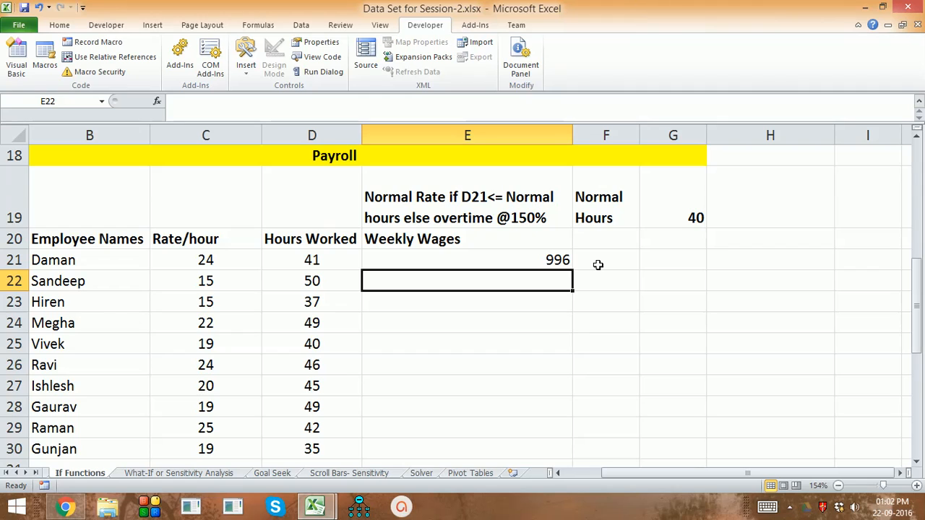
Step: Fill the E21 weekly wages formula down through E30
{"action": "left_click", "coordinate": [516, 263]}
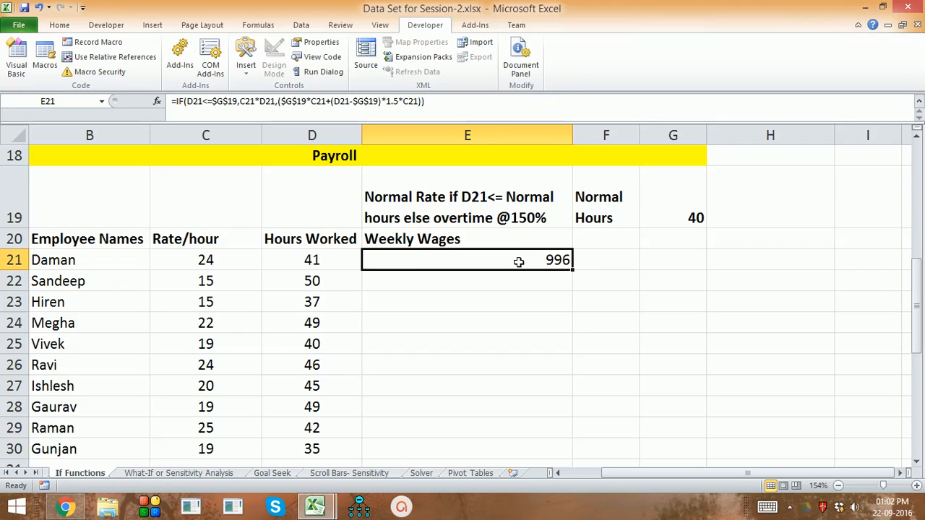
{"action": "double_click", "coordinate": [572, 269]}
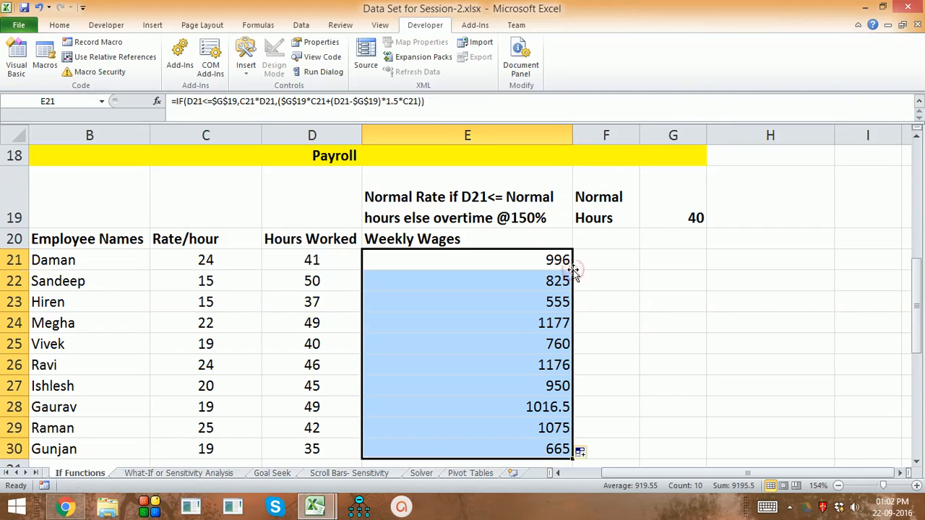